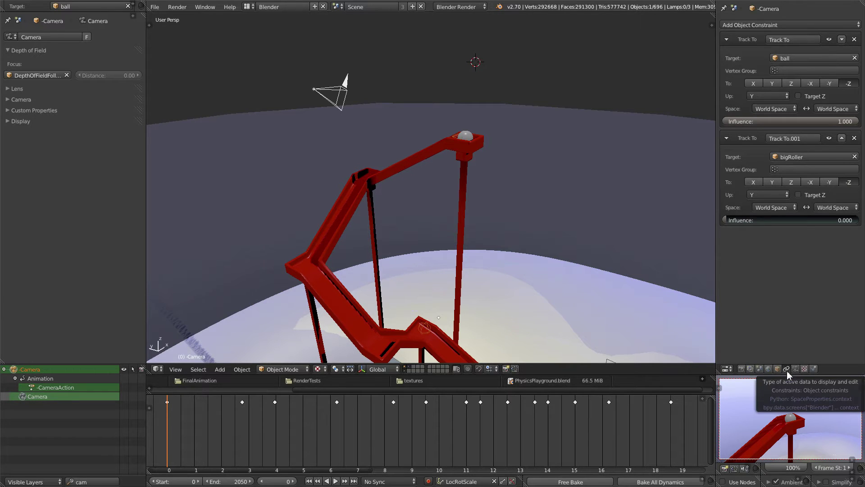
List the object constraints that can be added to the camera, down to the Track To entry.
left_click(786, 26)
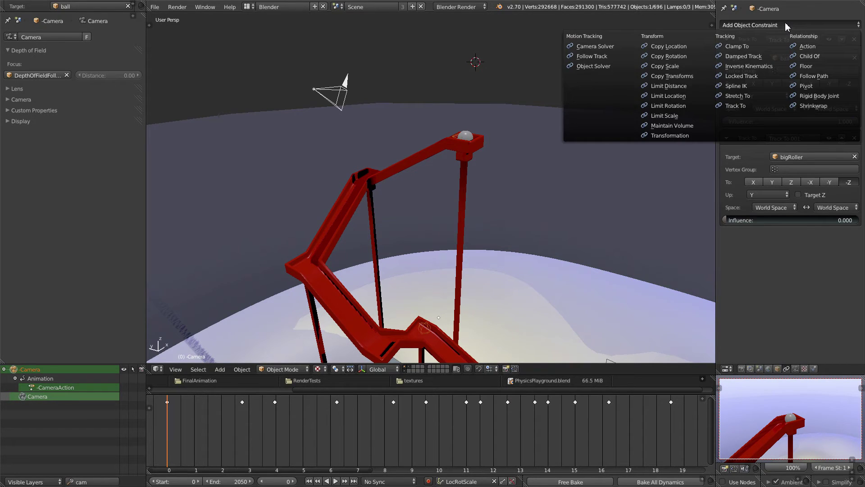
left_click(738, 105)
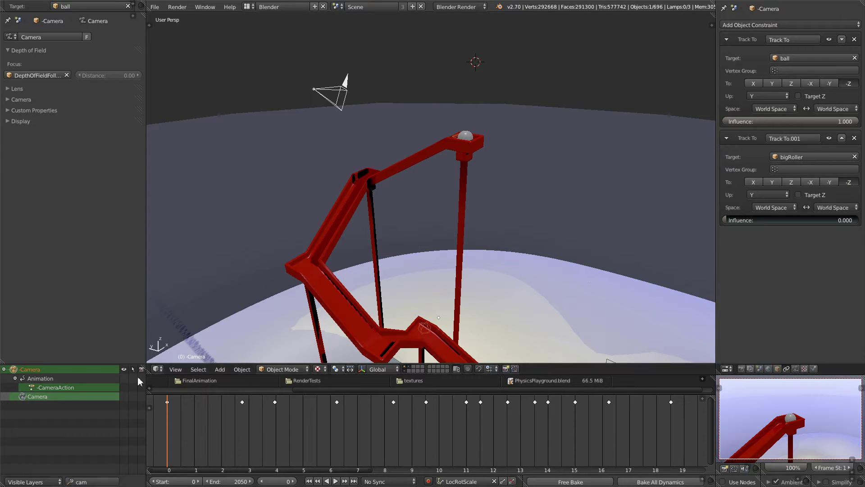
middle_click_drag(342, 282, 343, 264, "shift")
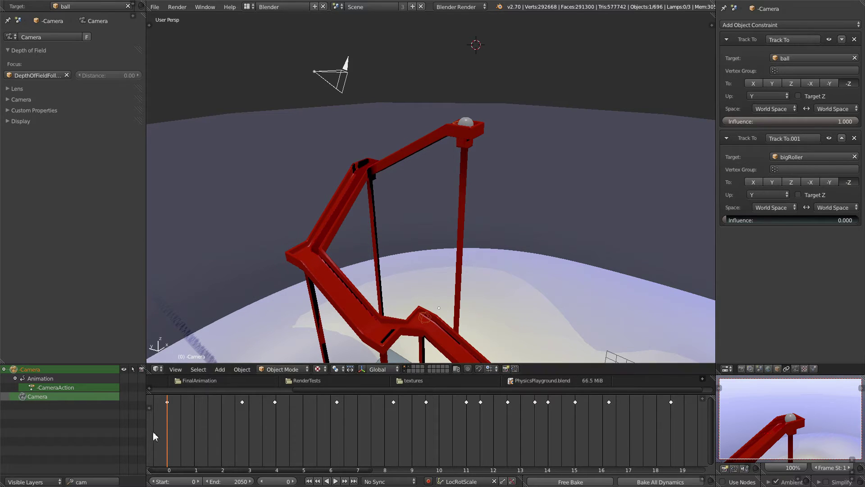
Filter the outliner by "big", select the bigRoller object and frame it in the 3D view from a higher angle.
left_click(91, 482)
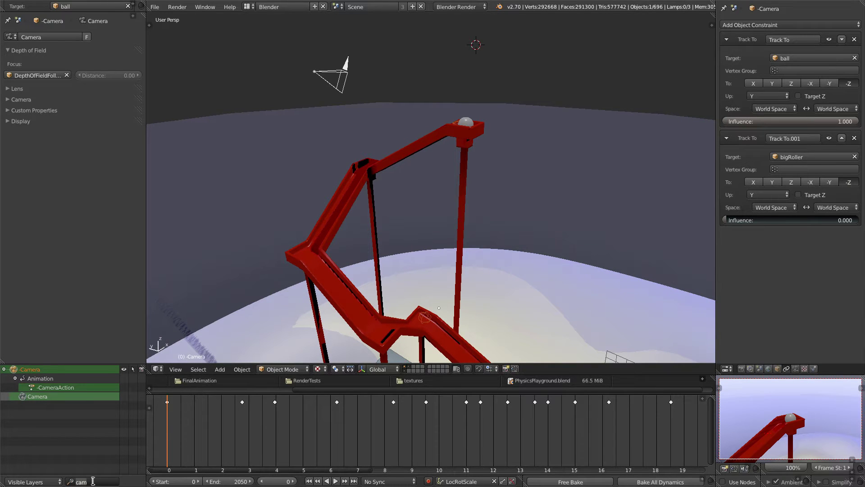
type("big")
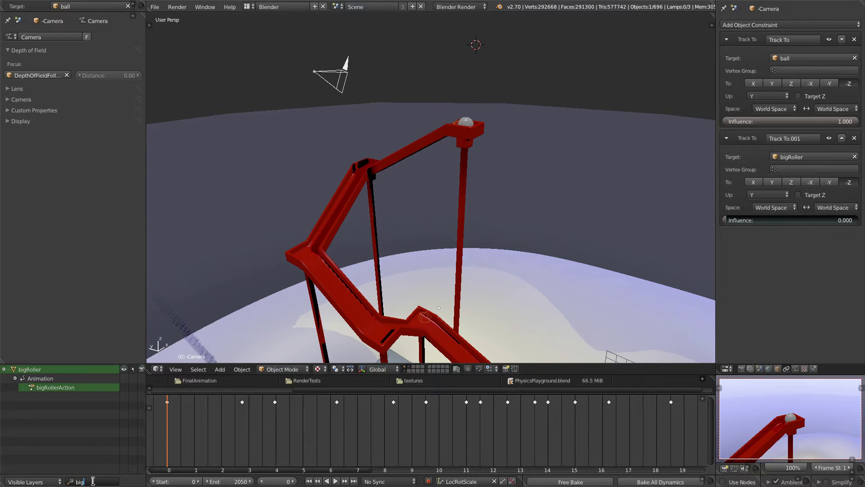
left_click(30, 369)
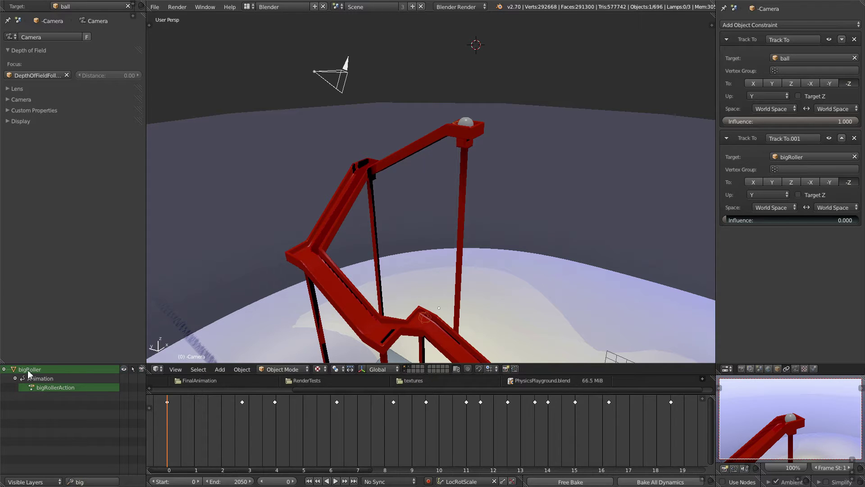
left_click(28, 372)
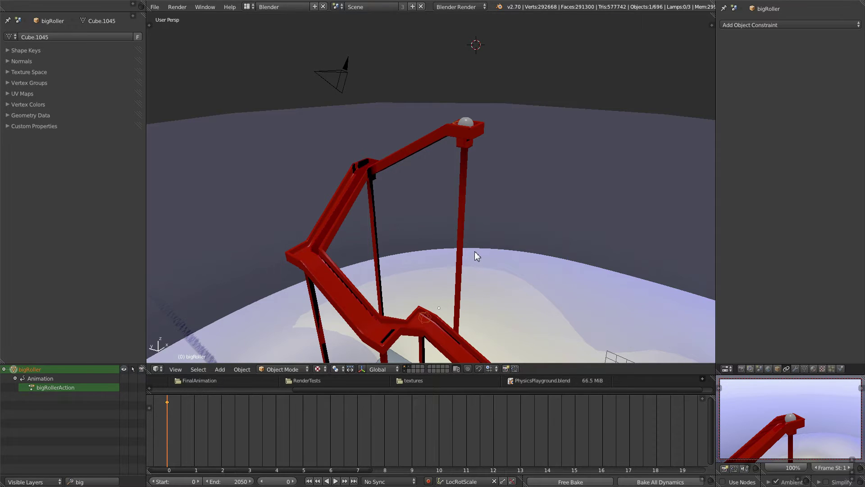
key("KP_Decimal")
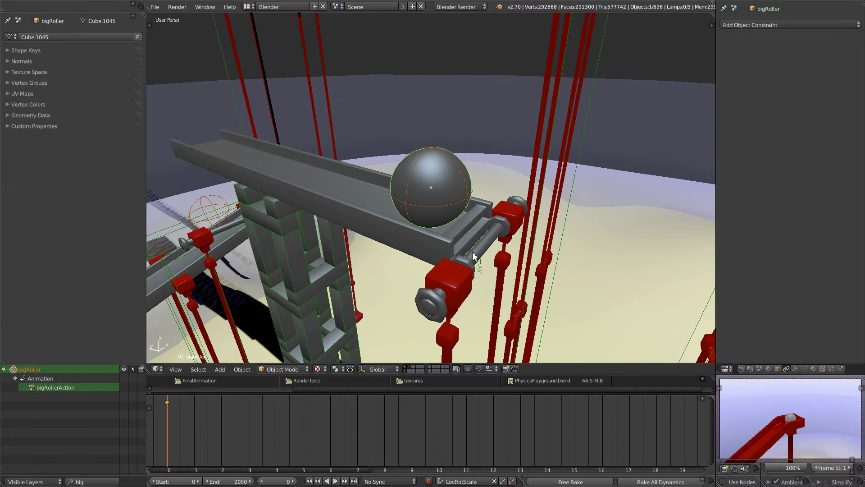
middle_click_drag(442, 199, 453, 171)
middle_click_drag(445, 136, 458, 223)
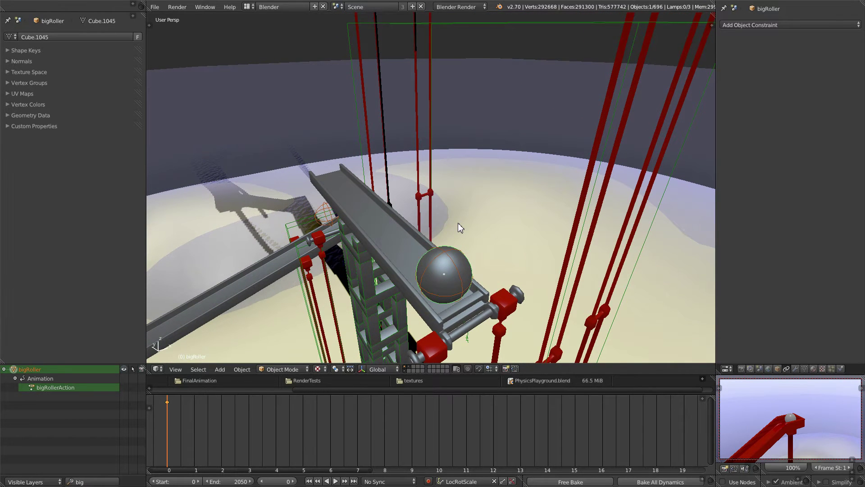
Reselect the camera near the start of the red track and view it together with the ball and track.
scroll(458, 222, "down", 5)
middle_click_drag(455, 147, 457, 356, "shift")
middle_click_drag(471, 100, 509, 221, "shift")
scroll(557, 187, "up", 5)
middle_click_drag(558, 187, 468, 168, "shift")
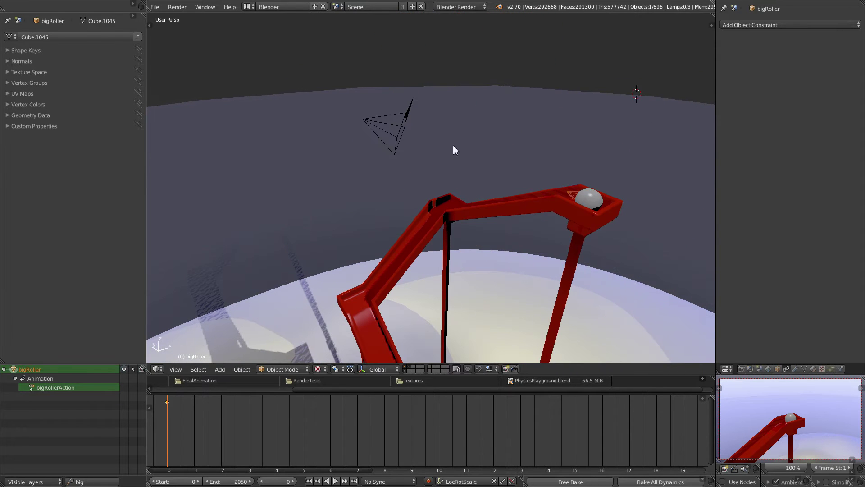
right_click(419, 126)
middle_click_drag(422, 129, 491, 131)
middle_click_drag(496, 131, 501, 151, "shift")
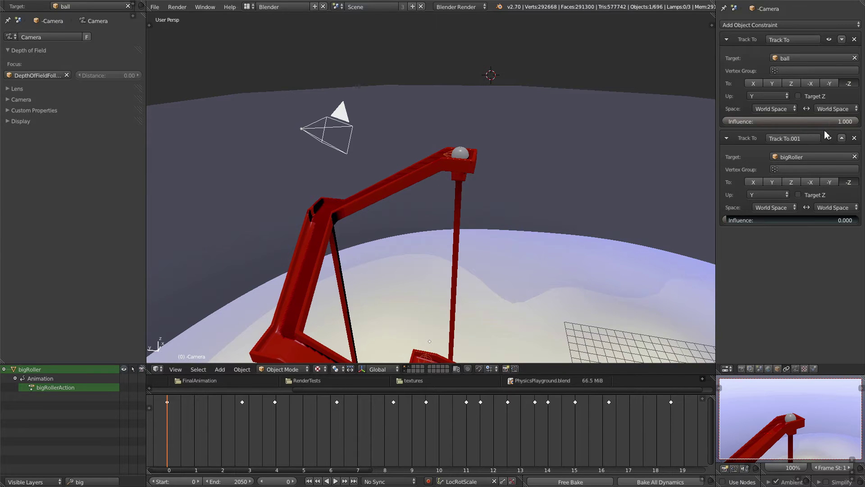
middle_click_drag(439, 244, 463, 234)
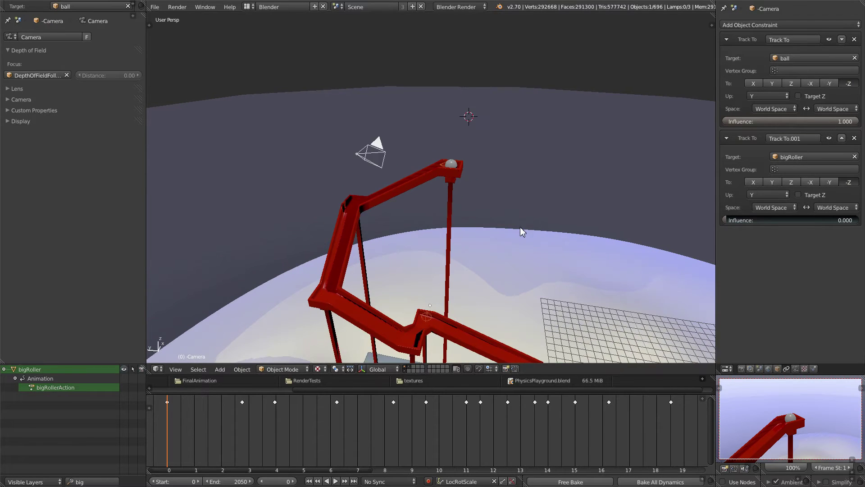
middle_click_drag(520, 226, 457, 176, "shift")
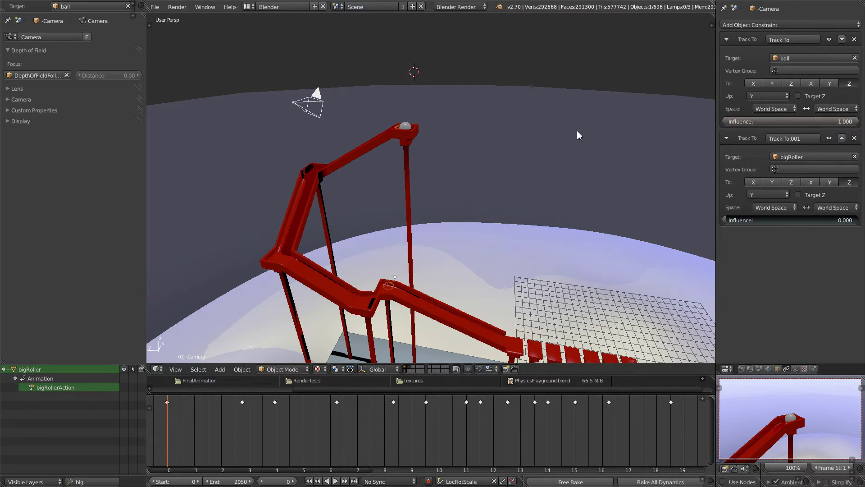
Scrub the animation from frame 0 to frame 337, examining the camera's movement and its ball Track To influence past the castle tower.
left_click_drag(181, 432, 314, 443)
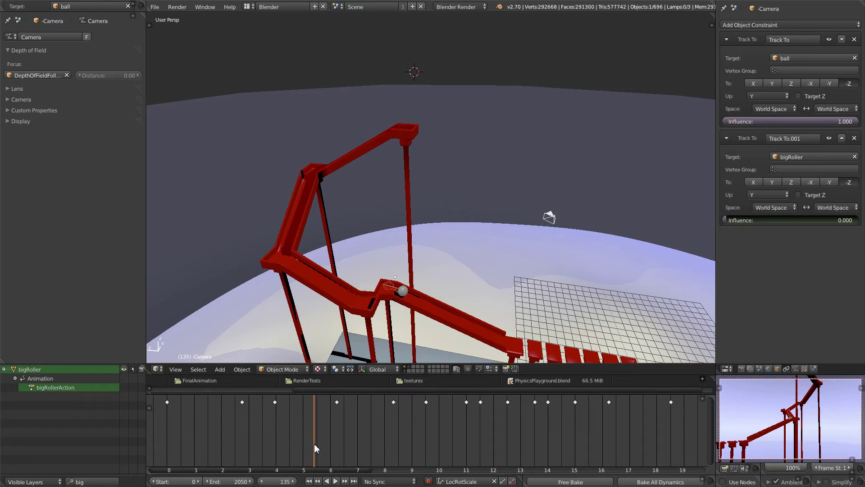
middle_click_drag(636, 284, 413, 208)
middle_click_drag(475, 238, 406, 193, "shift")
left_click_drag(323, 416, 488, 443)
middle_click_drag(561, 240, 540, 205)
left_click_drag(486, 436, 493, 446)
middle_click_drag(560, 322, 516, 232)
left_click_drag(474, 433, 501, 438)
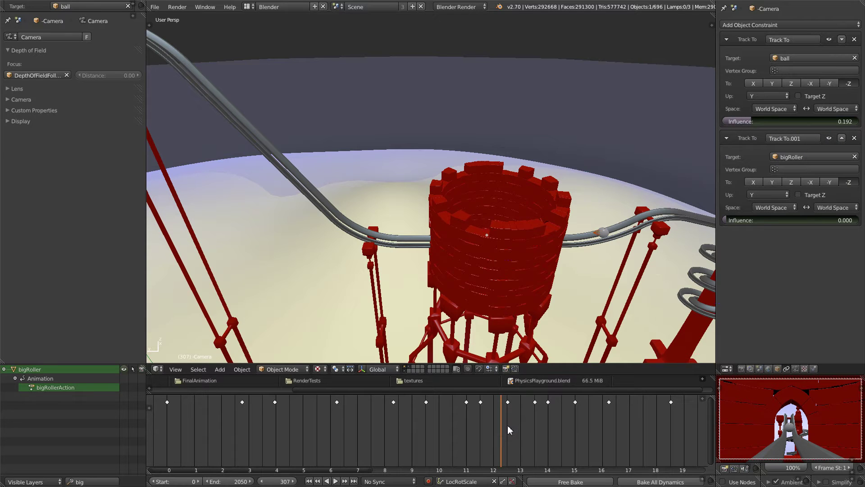
left_click_drag(501, 428, 534, 450)
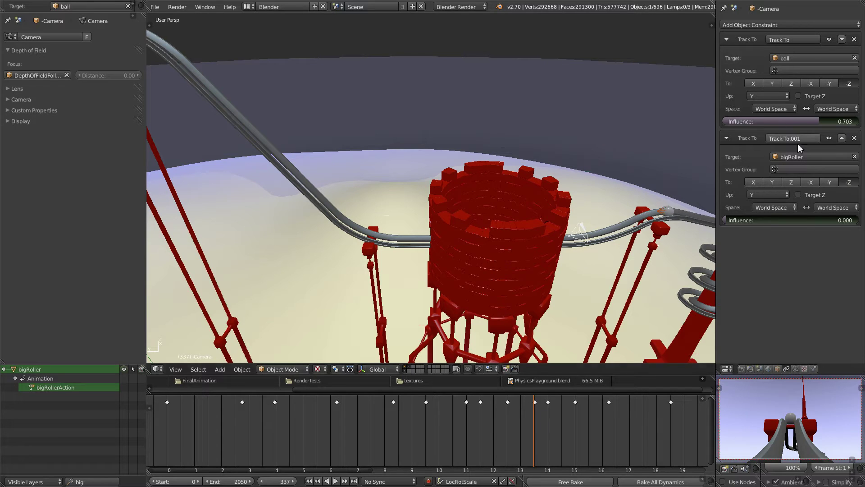
Scrub the animation on to frame 510, examining how the camera tracks the ball around the spiral tower.
left_click_drag(540, 429, 622, 431)
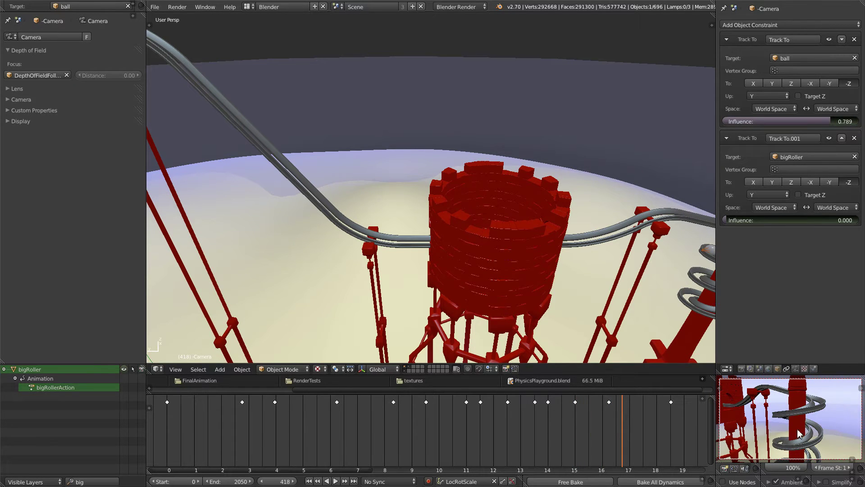
left_click_drag(626, 419, 635, 424)
scroll(610, 277, "down", 2)
middle_click_drag(609, 275, 381, 201, "shift")
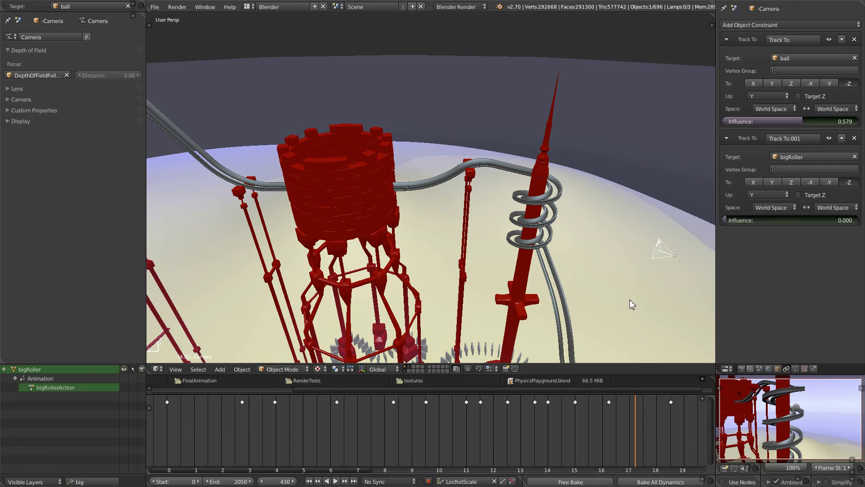
middle_click_drag(629, 299, 591, 220, "shift")
scroll(597, 225, "up", 1)
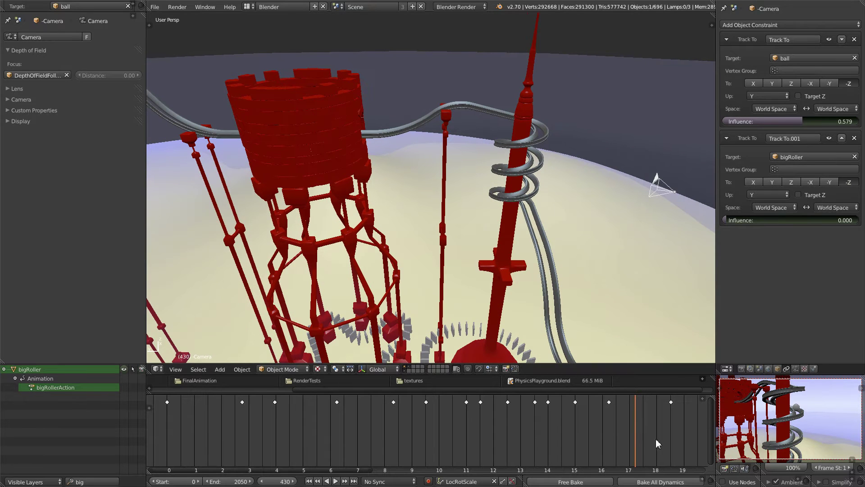
left_click_drag(636, 433, 162, 450)
middle_click_drag(534, 258, 514, 198, "shift")
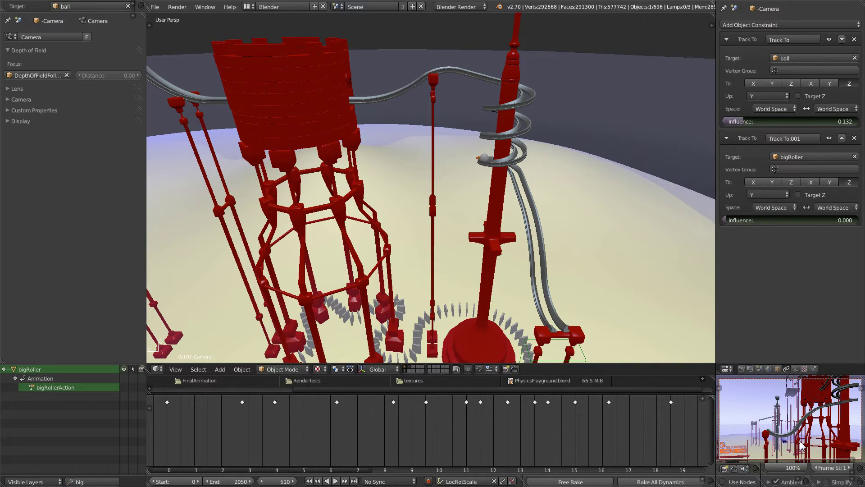
Scrub the animation on to frame 1000, examining the camera preview and the keyframed influence of the ball Track To constraint.
left_click_drag(314, 472, 481, 481)
left_click_drag(317, 420, 377, 437)
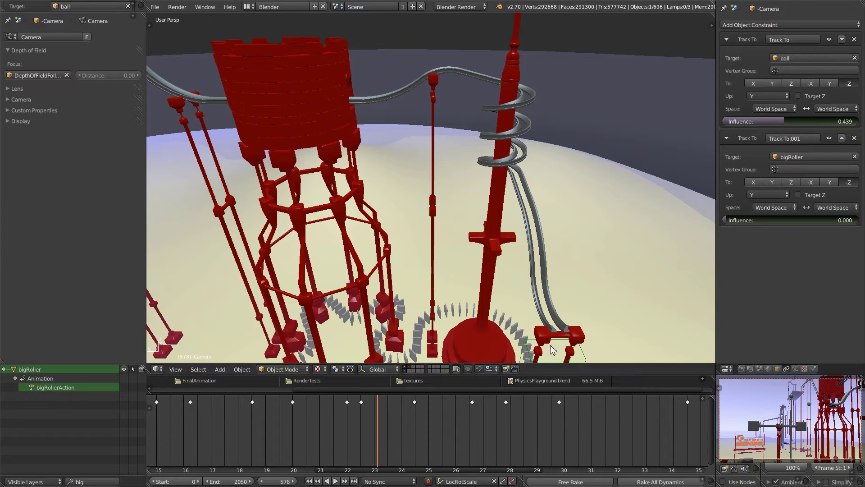
left_click_drag(386, 434, 613, 418)
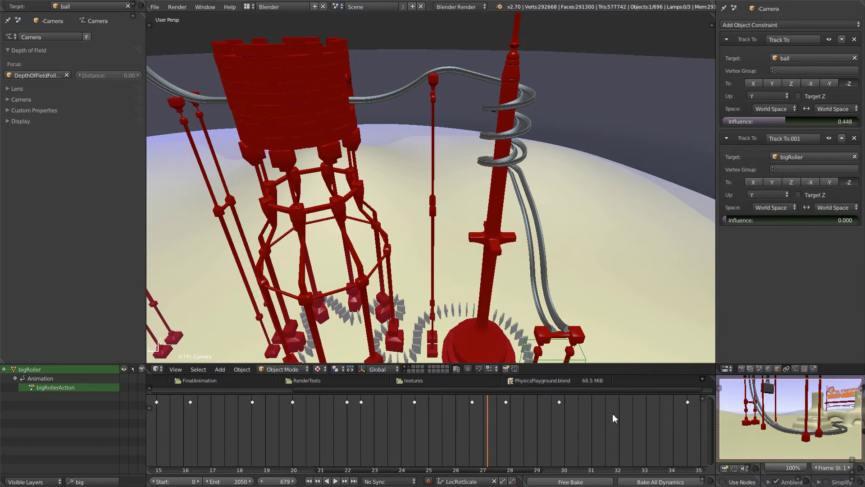
left_click_drag(479, 441, 658, 446)
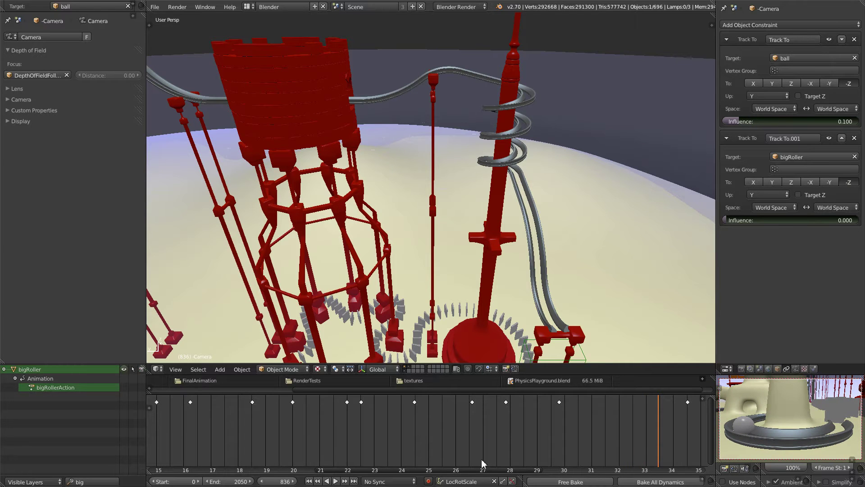
left_click_drag(478, 469, 589, 464)
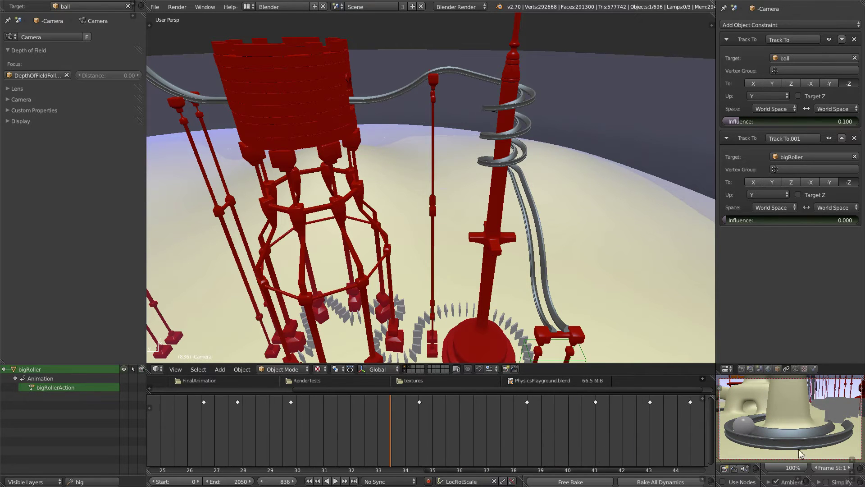
left_click_drag(393, 435, 480, 399)
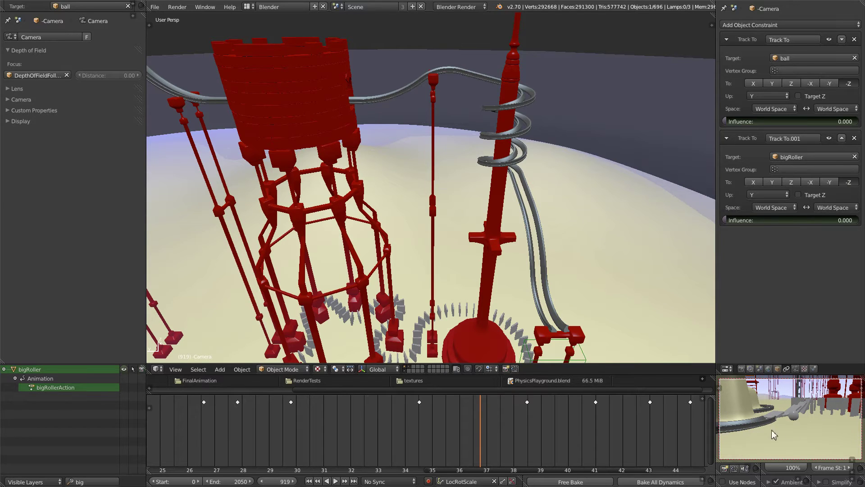
left_click_drag(480, 434, 569, 464)
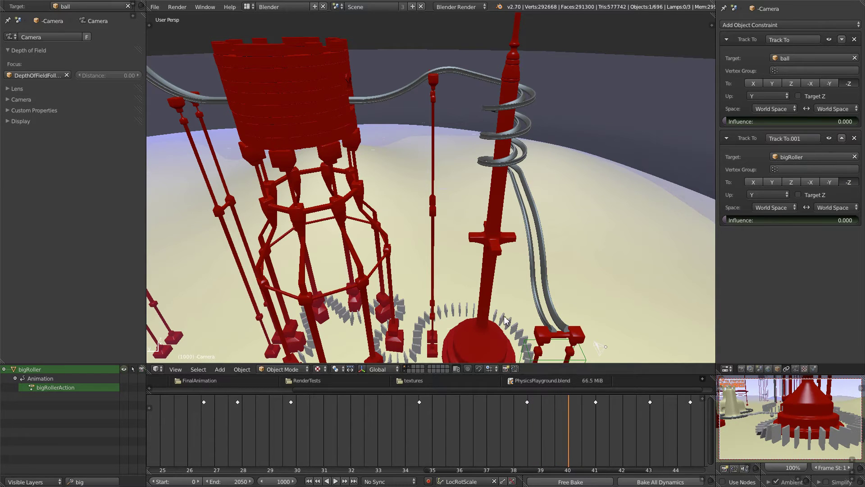
Advance the animation to frame 1552 and examine the bigRoller Track To influence alongside the ramp and falling blocks.
middle_click_drag(448, 296, 455, 194)
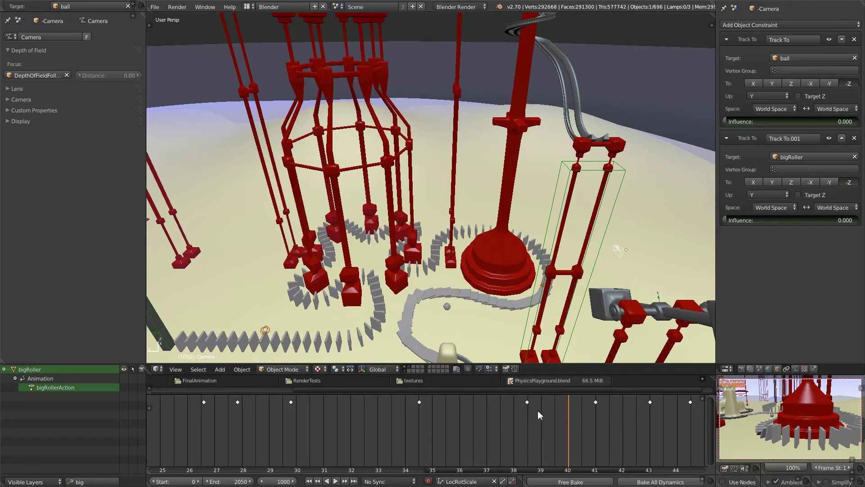
left_click_drag(572, 436, 604, 461)
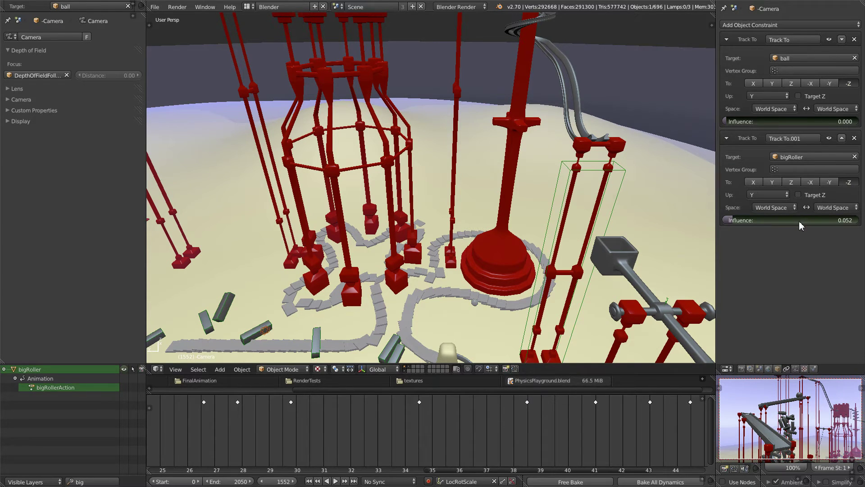
scroll(389, 194, "down", 5)
middle_click_drag(388, 194, 481, 212)
scroll(387, 196, "up", 4)
middle_click_drag(306, 208, 592, 203, "shift")
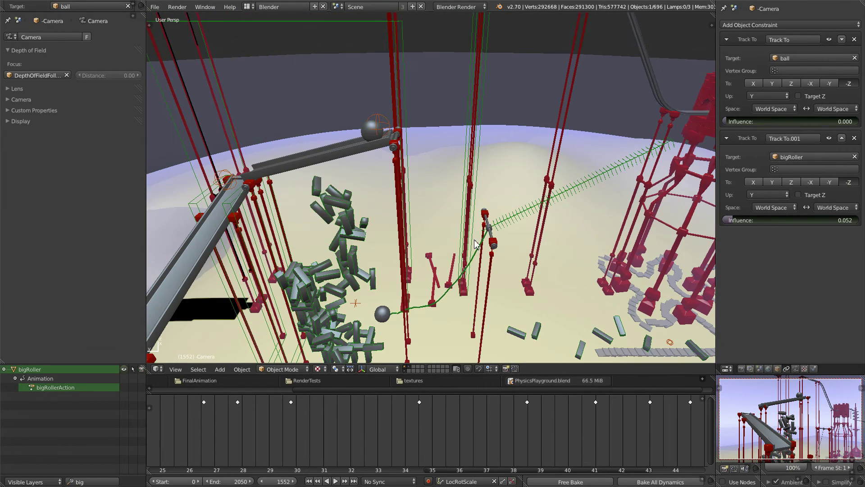
Scrub forward to frame 1704 and back to frame 1518 to examine the bigRoller Track To influence.
left_click_drag(484, 471, 776, 475)
left_click_drag(455, 431, 613, 452)
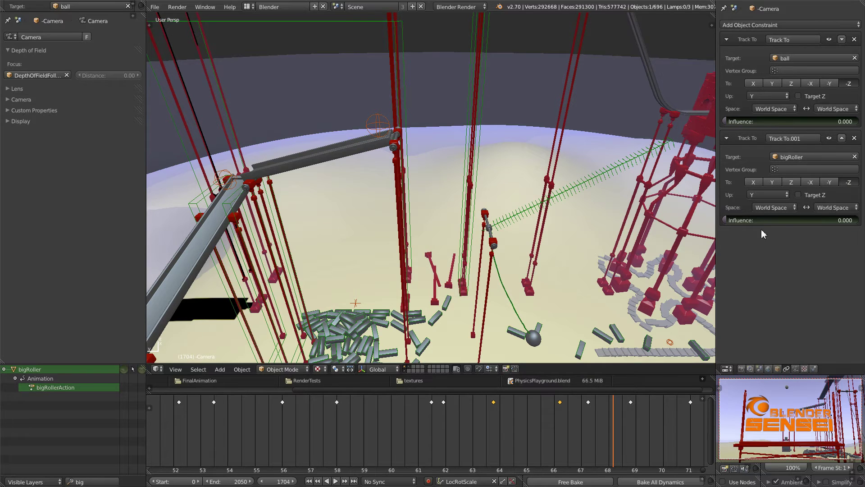
left_click_drag(616, 423, 410, 415)
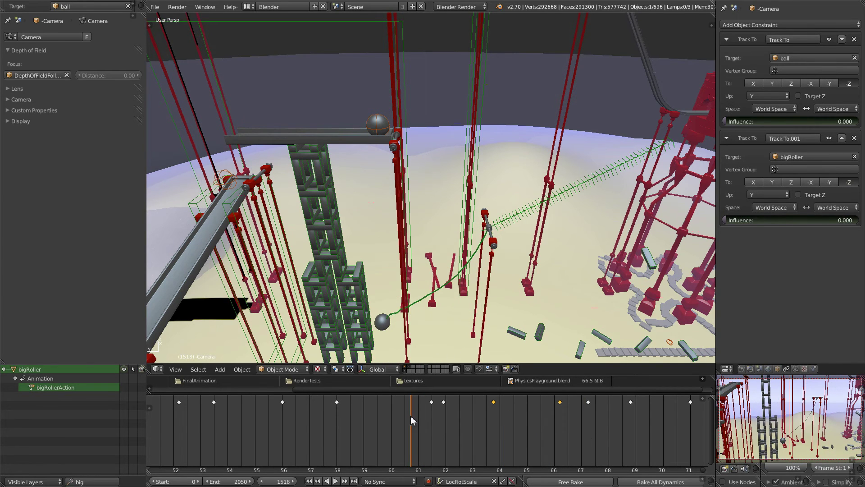
At frame 0, select the DepthOfFieldFollow empty beside the ball and expand its first Copy Location constraint.
left_click(309, 481)
middle_click_drag(320, 442, 530, 465)
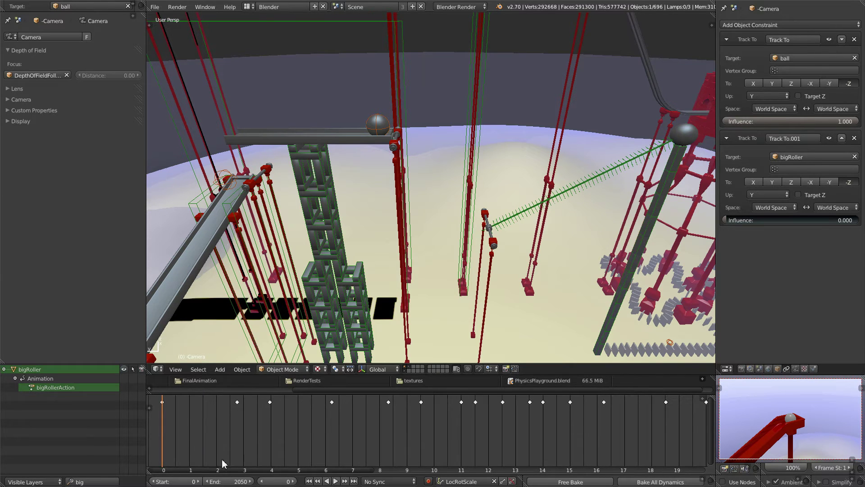
middle_click_drag(434, 238, 465, 102)
scroll(465, 100, "up", 8)
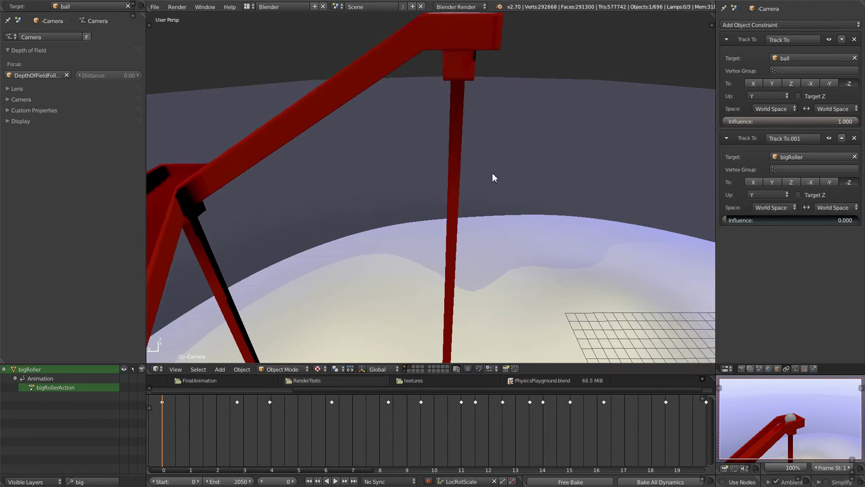
scroll(493, 176, "down", 6)
right_click(450, 224)
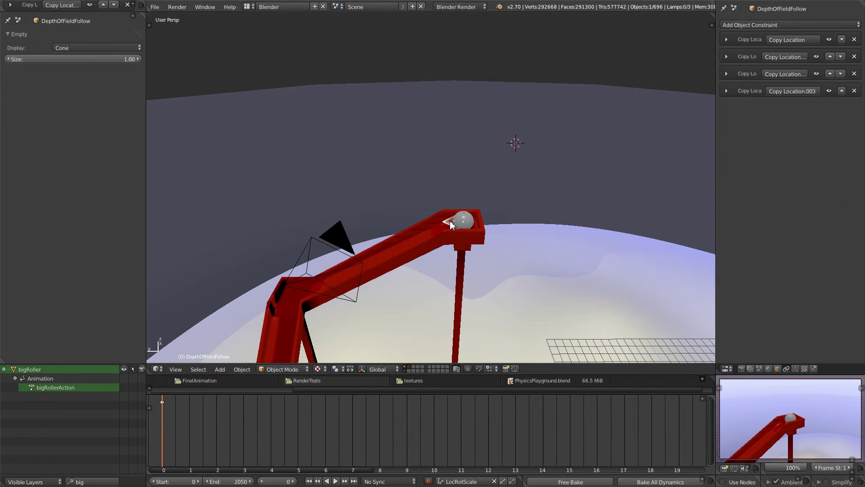
left_click(727, 40)
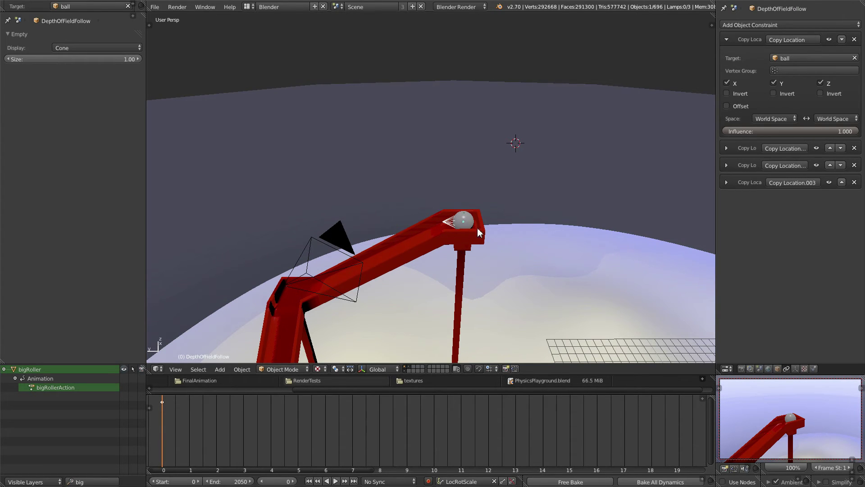
Select the camera above the red track and examine its depth-of-field focus object setting.
scroll(468, 225, "down", 3)
scroll(479, 224, "down", 3)
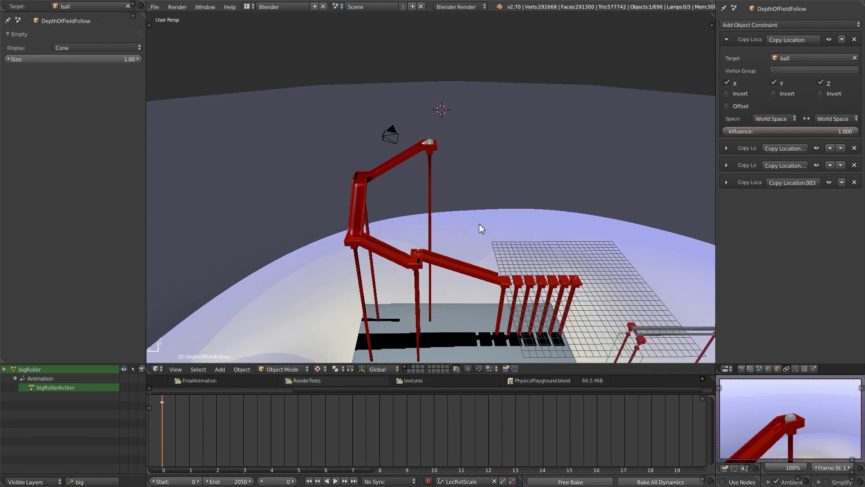
scroll(508, 196, "up", 2)
middle_click_drag(484, 137, 477, 196, "shift")
right_click(374, 174)
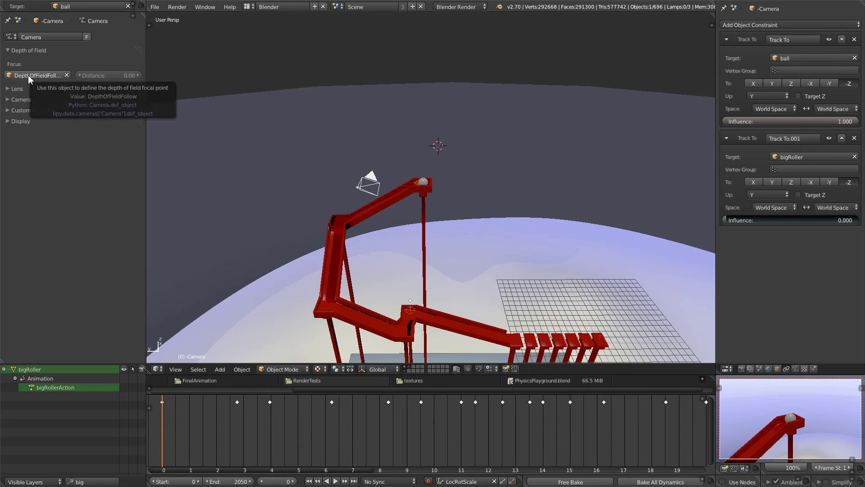
Look through the available empty types in the add-object list without adding one.
scroll(457, 246, "up", 5)
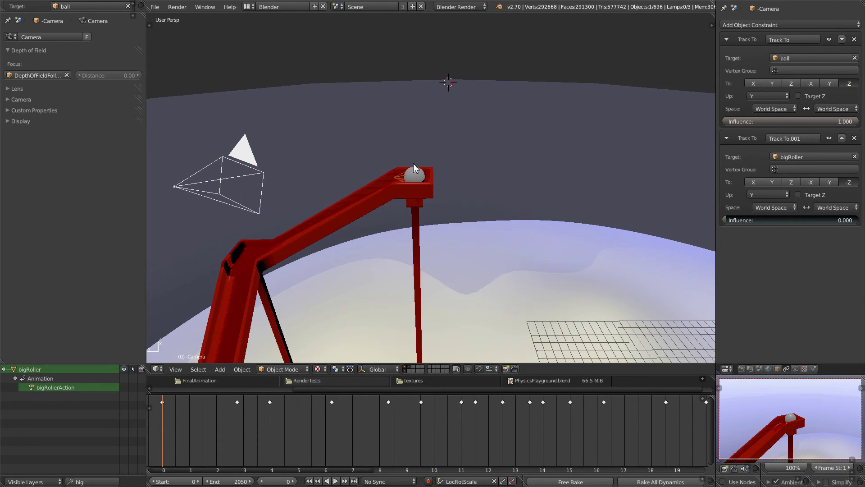
middle_click_drag(435, 175, 472, 207, "shift")
key("shift+a")
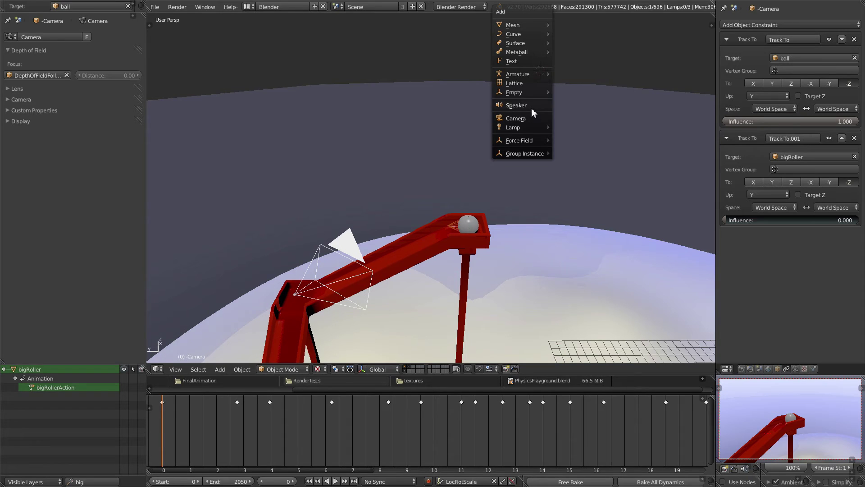
mouse_move(529, 95)
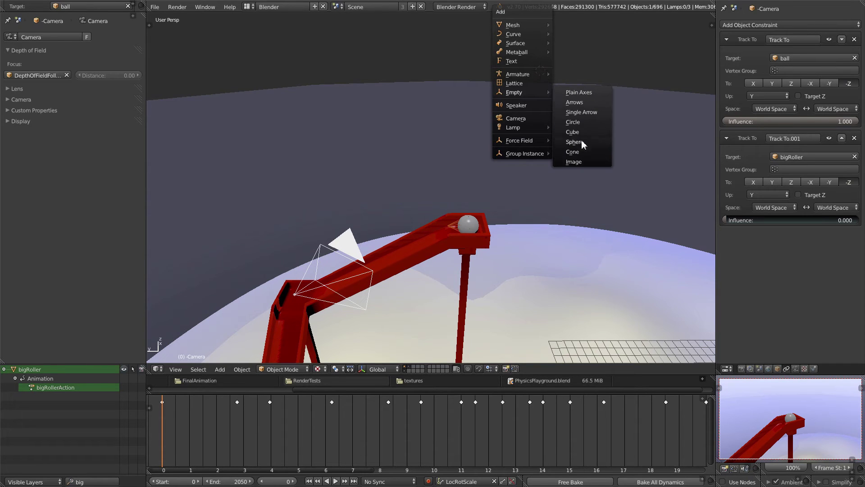
scroll(543, 278, "up", 3)
scroll(542, 277, "down", 3)
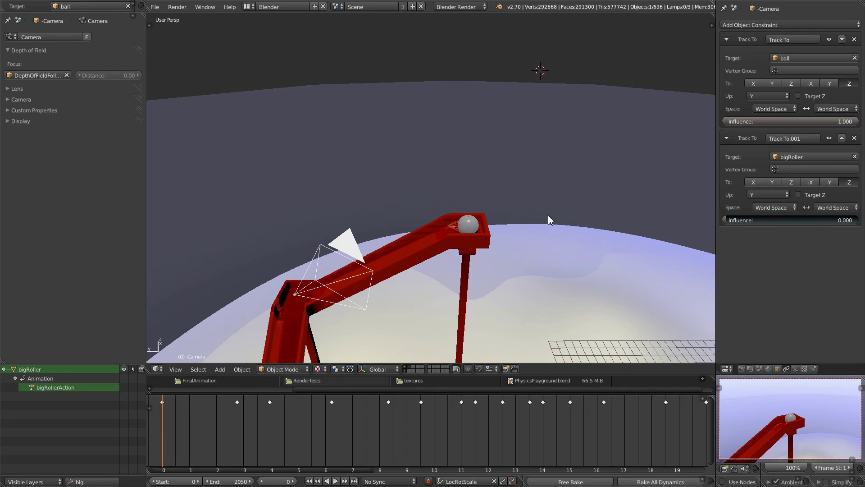
Select the DepthOfFieldFollow empty beside the ball and scrub the animation to frame 859.
mouse_move(490, 223)
middle_mouse_down()
mouse_move(523, 235)
mouse_move(485, 232)
middle_mouse_up()
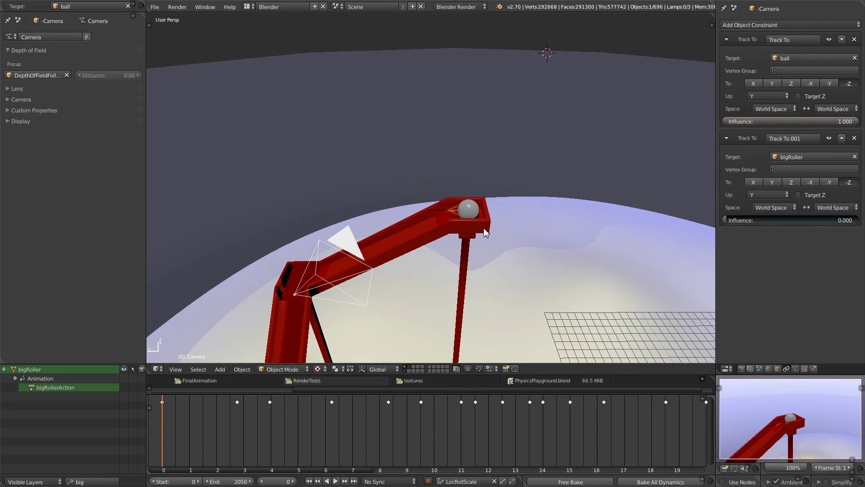
right_click(456, 214)
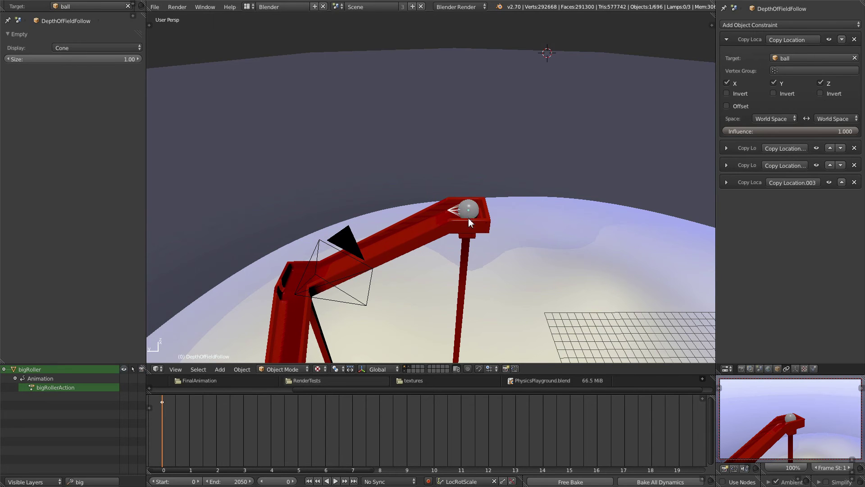
scroll(473, 224, "down", 5)
middle_click_drag(480, 231, 463, 185)
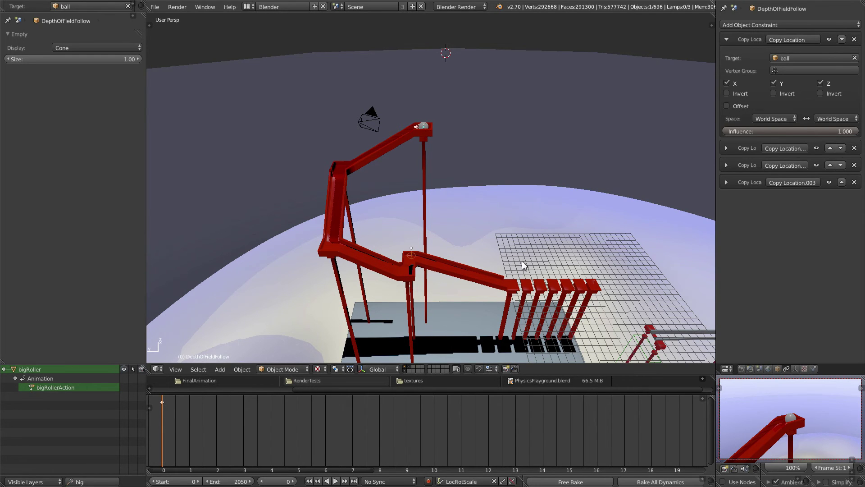
scroll(524, 265, "down", 3)
middle_click_drag(528, 266, 432, 395)
left_click_drag(532, 439, 563, 438)
left_click_drag(343, 470, 517, 469)
left_click_drag(342, 436, 664, 423)
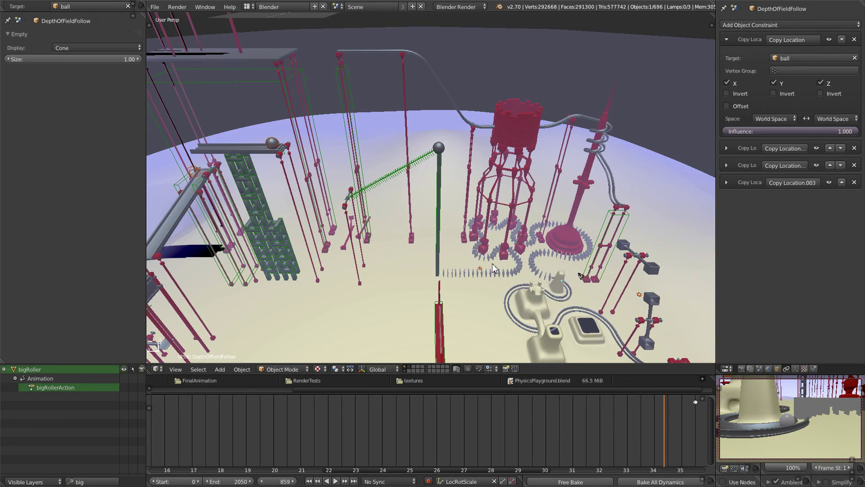
Select the ball on the spiral track and examine it up close beside the dominoes.
middle_click_drag(492, 264, 402, 237)
scroll(463, 246, "up", 3)
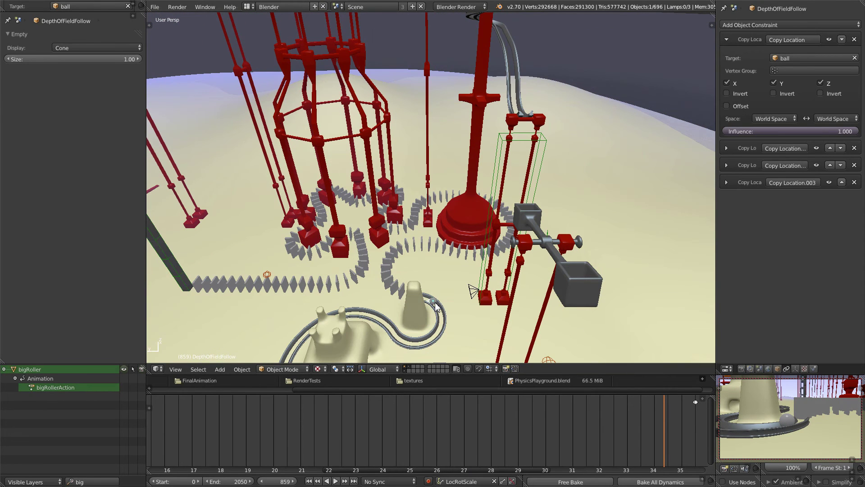
right_click(434, 304)
key("KP_Decimal")
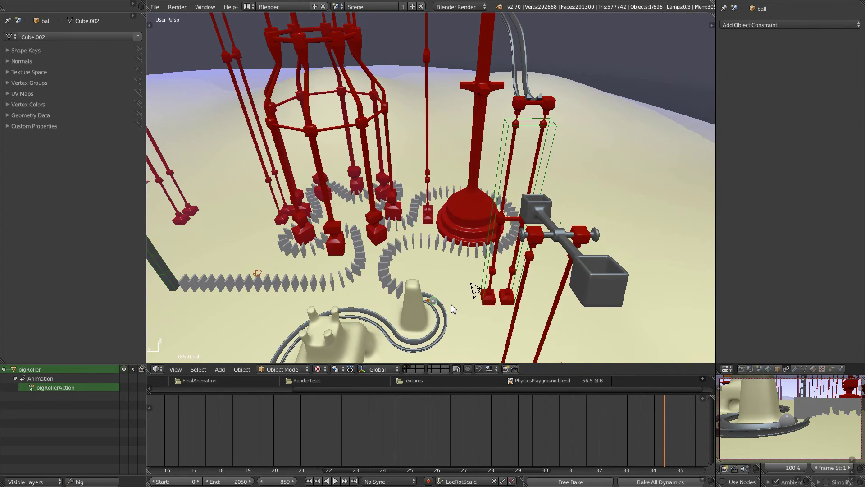
scroll(489, 241, "down", 4)
middle_click_drag(523, 250, 396, 234)
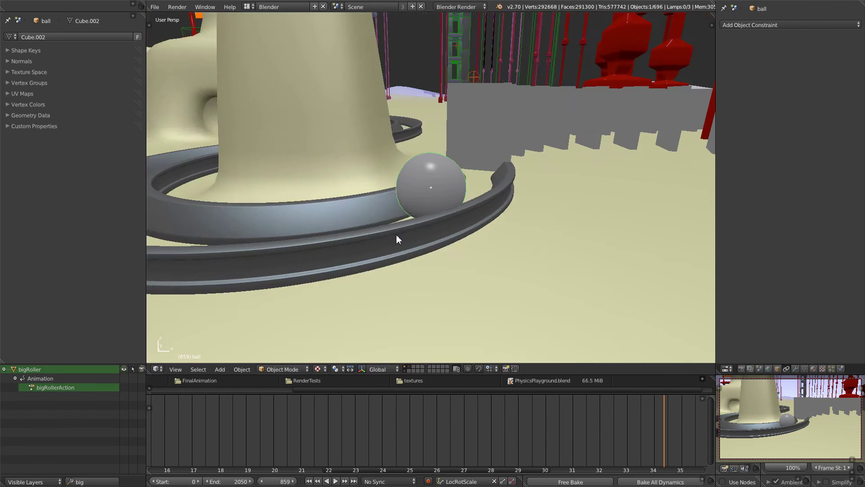
Advance the animation through frame 902 to frame 916, examining the ball striking the first dominoes.
scroll(399, 230, "down", 2)
middle_click_drag(493, 191, 463, 341, "shift")
left_click_drag(475, 431, 506, 440)
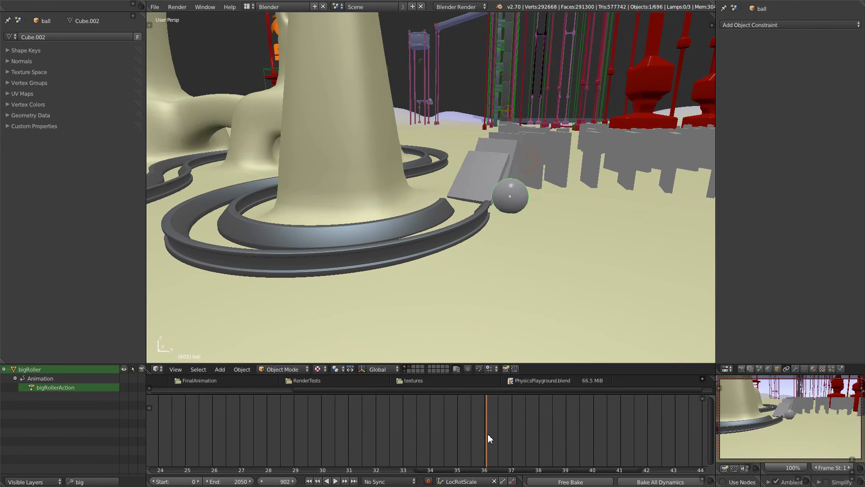
middle_click_drag(581, 178, 458, 243, "shift")
left_click_drag(492, 424, 502, 407)
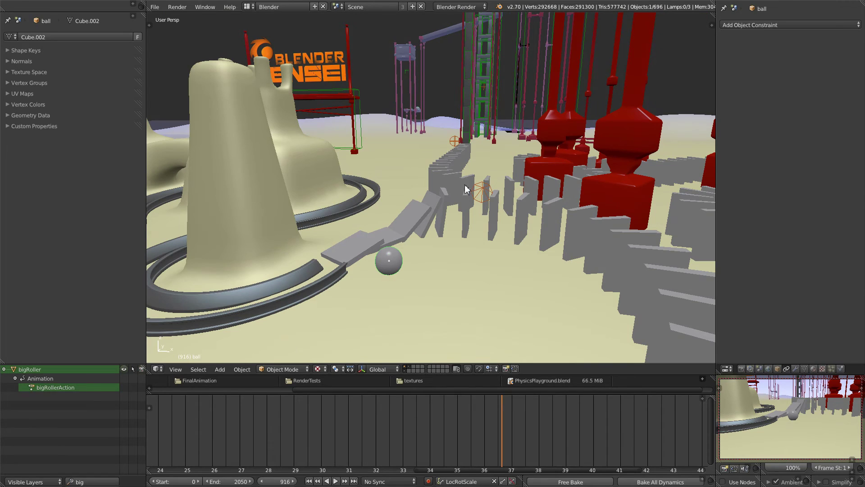
Select the DepthOfFieldFollow empty above the dominoes and advance to frame 931 to examine how it follows them.
right_click(493, 195)
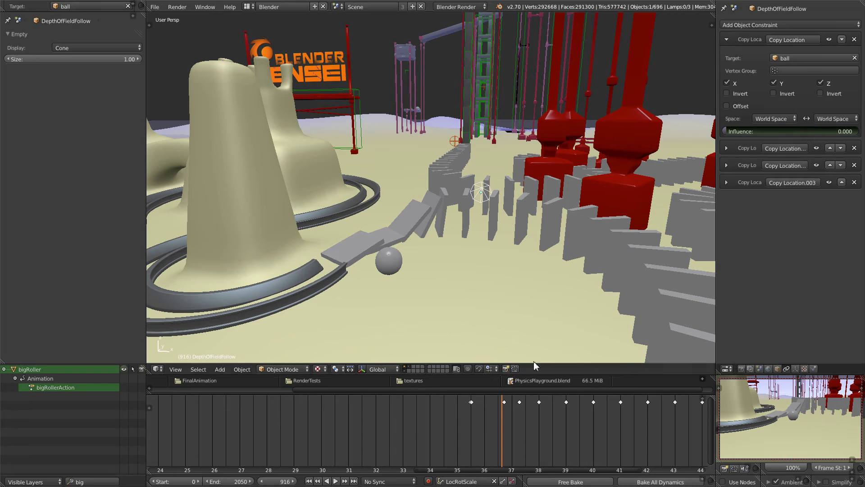
left_click_drag(497, 431, 519, 430)
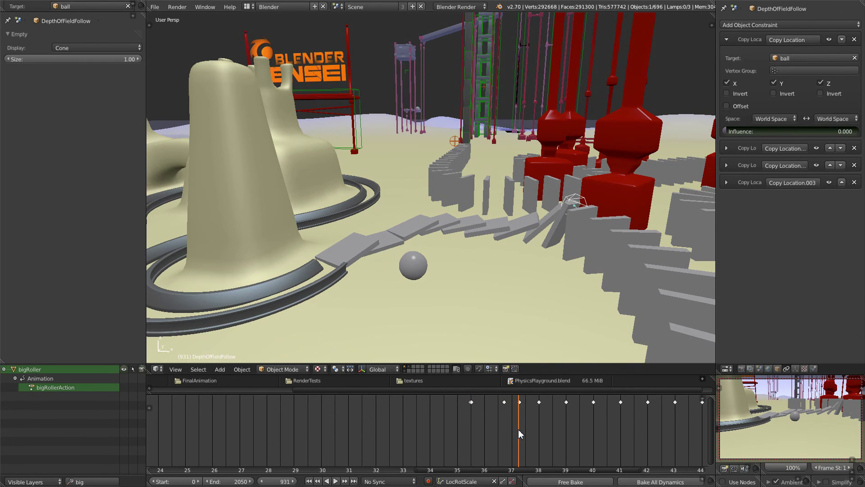
scroll(584, 230, "down", 2)
scroll(548, 214, "down", 3)
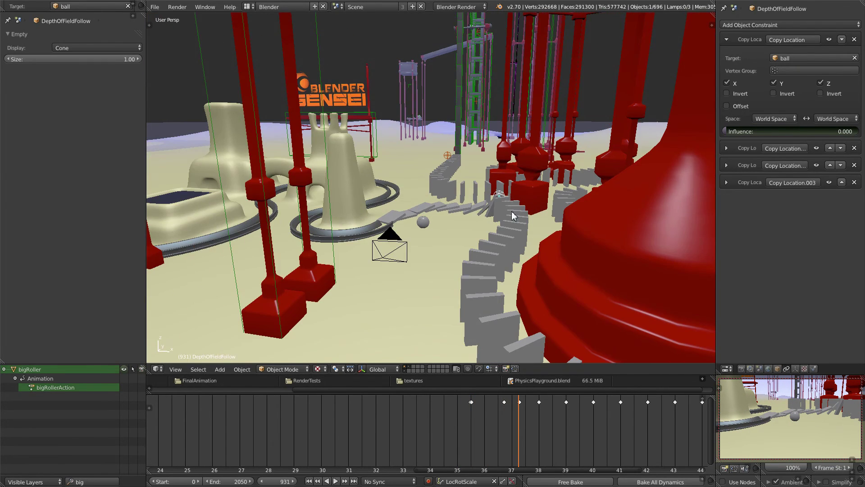
middle_click_drag(515, 205, 510, 249)
Scrub through frame 1059 to frame 1467, following the empty along the falling dominoes to the block tower.
left_click_drag(539, 457, 657, 427)
middle_click_drag(645, 331, 345, 450)
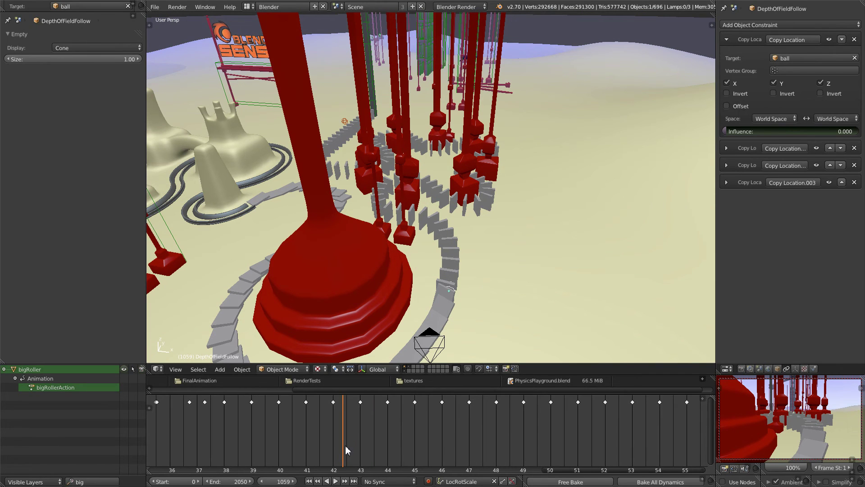
left_click_drag(349, 429, 572, 405)
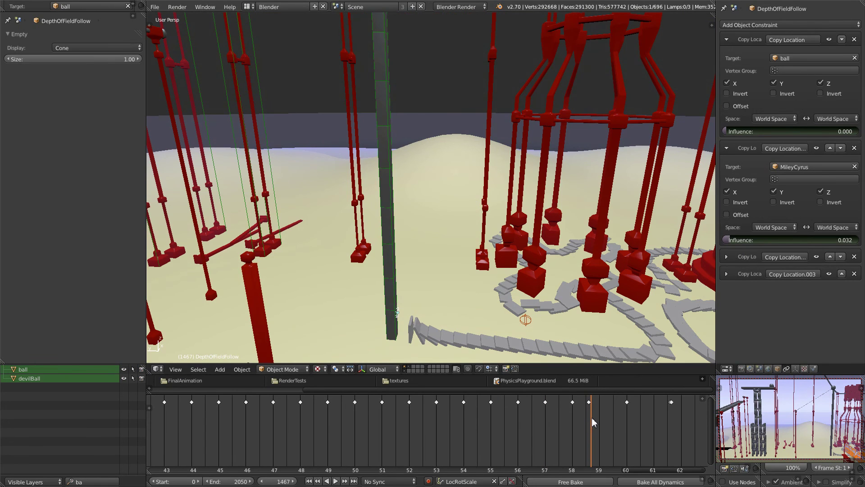
Advance to frame 1501 and examine the MileyCyrus Copy Location influence and the empty at the wrecking ball.
left_click(597, 421)
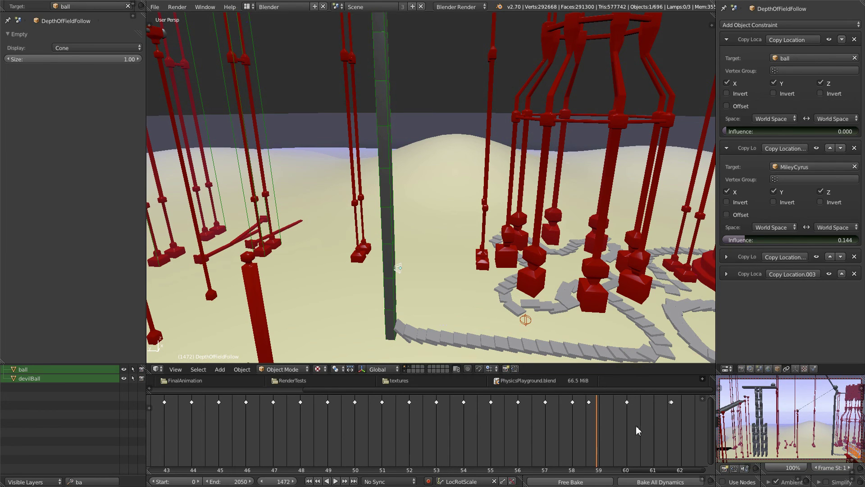
left_click_drag(599, 424, 628, 428)
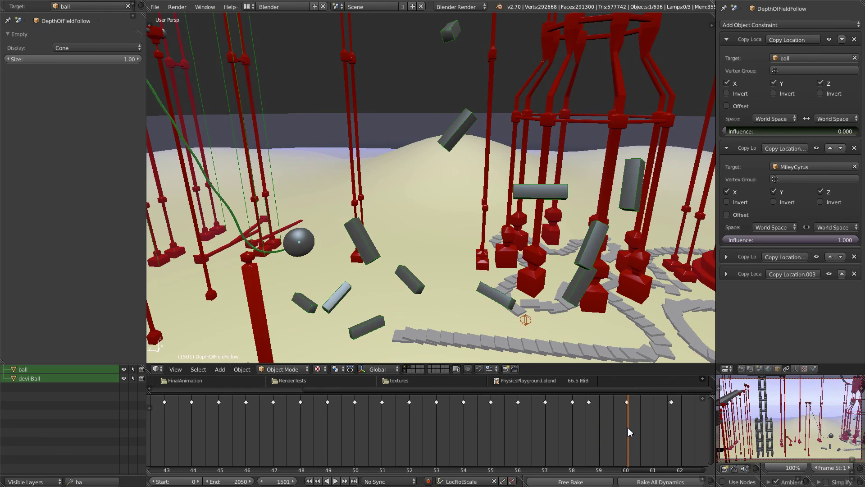
mouse_move(296, 246)
middle_mouse_down()
mouse_move(343, 265)
mouse_move(341, 226)
mouse_move(364, 243)
mouse_move(358, 245)
mouse_move(485, 237)
middle_mouse_up()
key("z")
key("z")
scroll(468, 239, "up", 3)
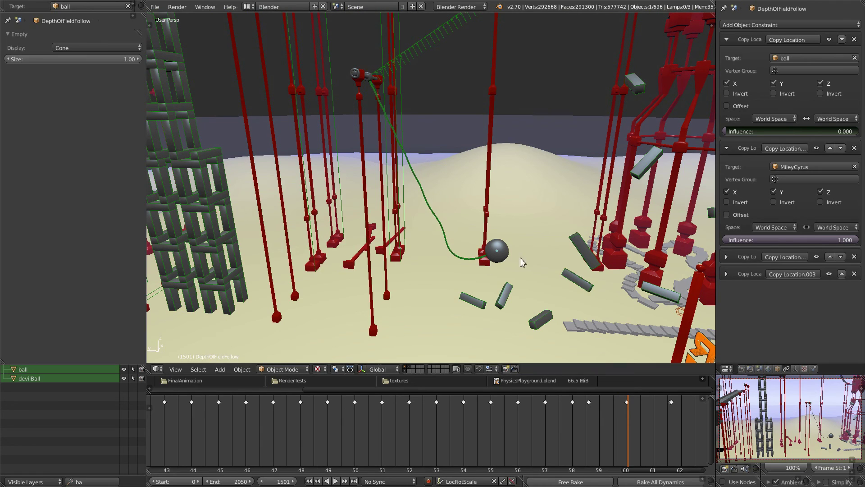
Advance through frame 1515 to frame 1553, examining the wrecking ball's swing and the MileyCyrus constraint's influence.
left_click_drag(627, 403, 643, 416)
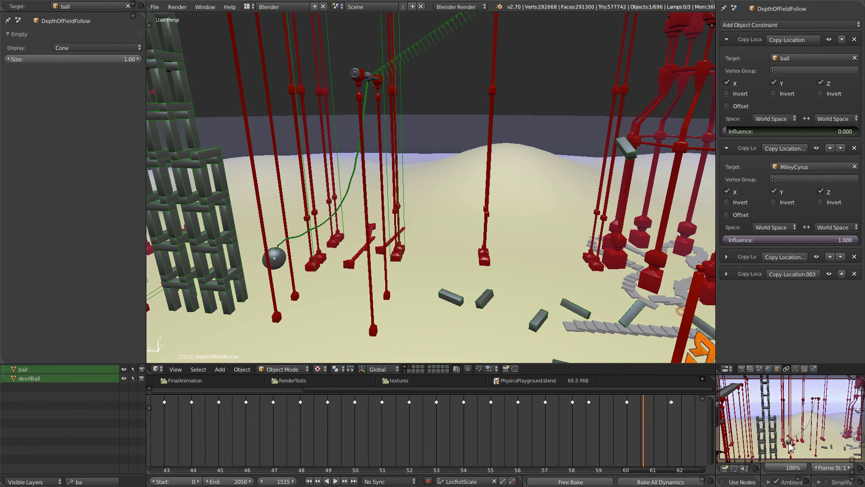
left_click_drag(646, 423, 684, 430)
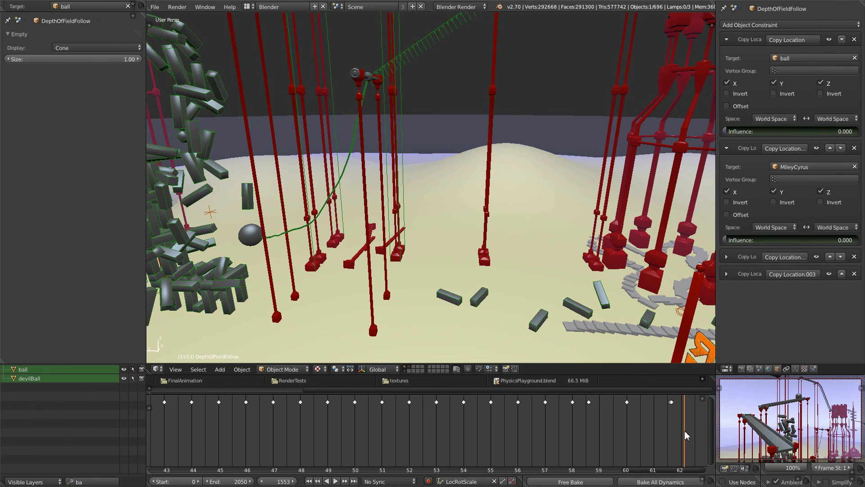
scroll(378, 224, "down", 4)
scroll(378, 224, "down", 5)
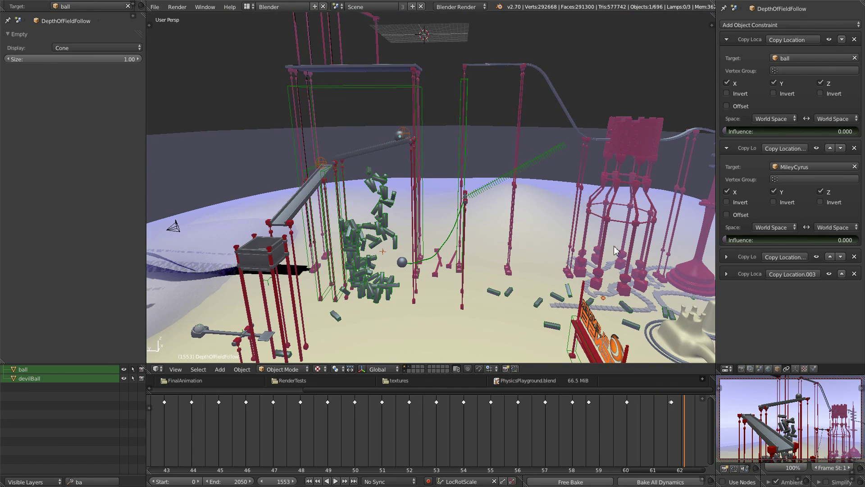
Collapse the MileyCyrus Copy Location constraint and expand the bigRoller one to examine it against the roller on the ramp.
left_click(726, 148)
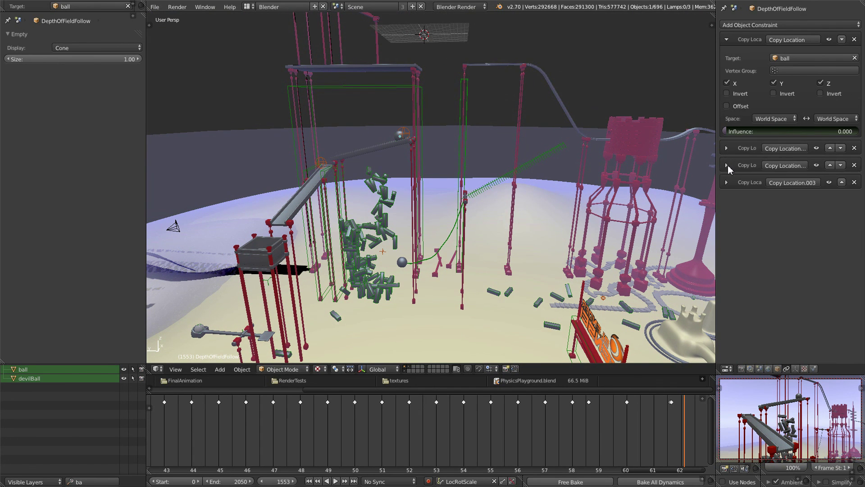
left_click(726, 166)
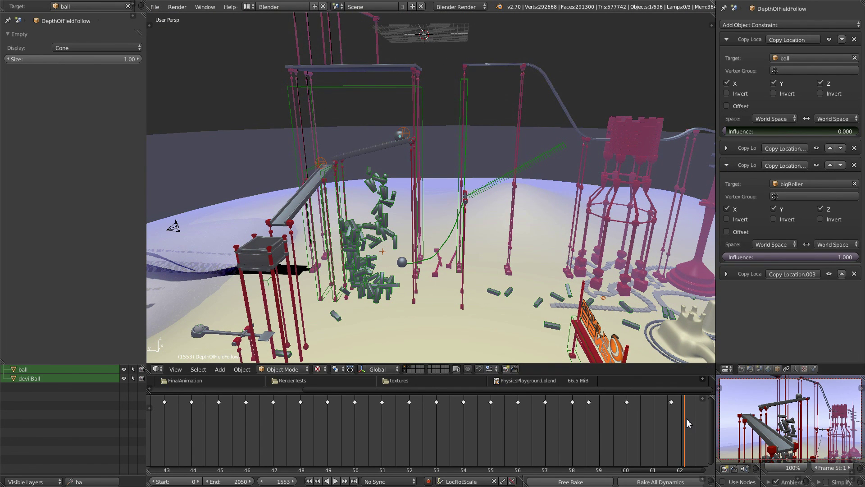
scroll(509, 222, "up", 5)
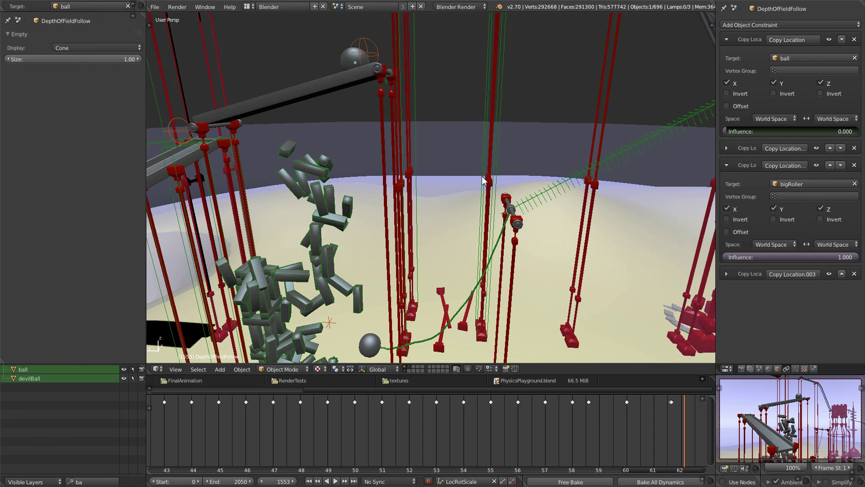
middle_click_drag(469, 158, 512, 216, "shift")
Expand the devilBall Copy Location constraint and scrub from frame 1698 to frame 1721 to examine its influence.
left_click_drag(681, 428, 274, 430)
left_click(727, 274)
scroll(750, 277, "down", 1)
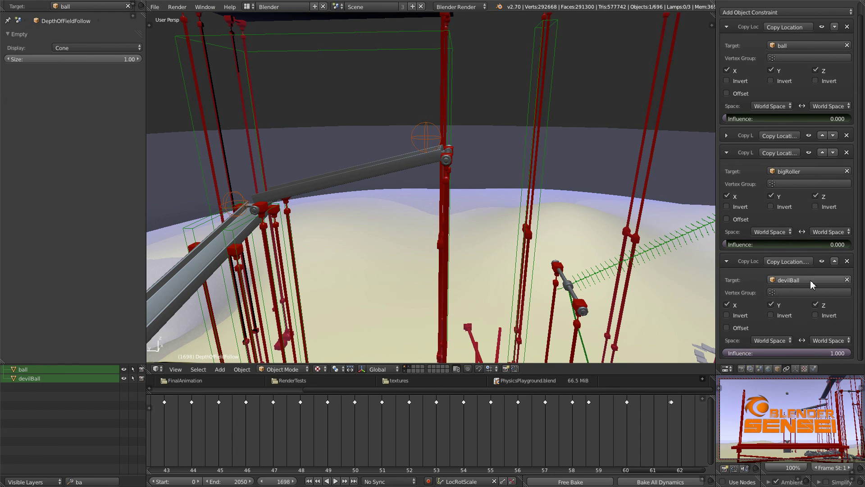
scroll(268, 225, "down", 5)
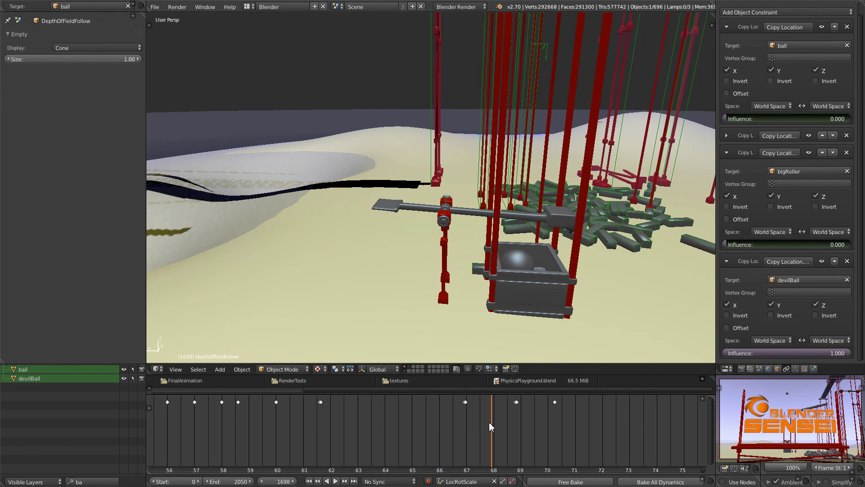
left_click_drag(489, 423, 517, 426)
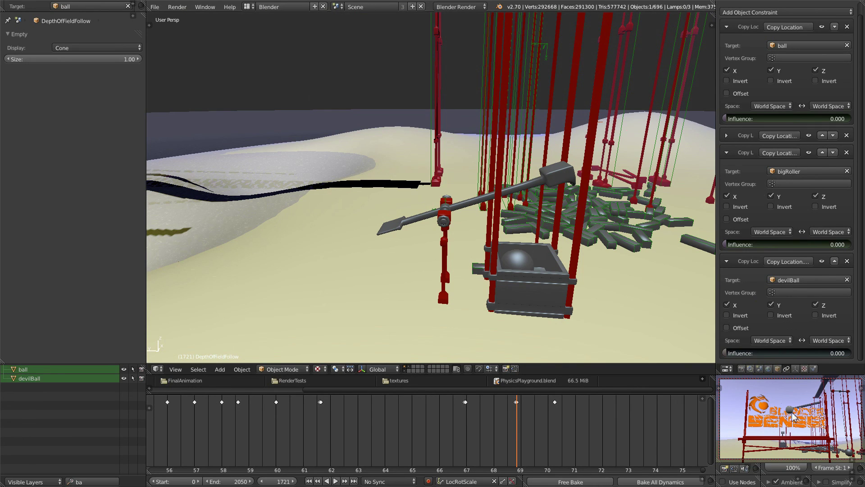